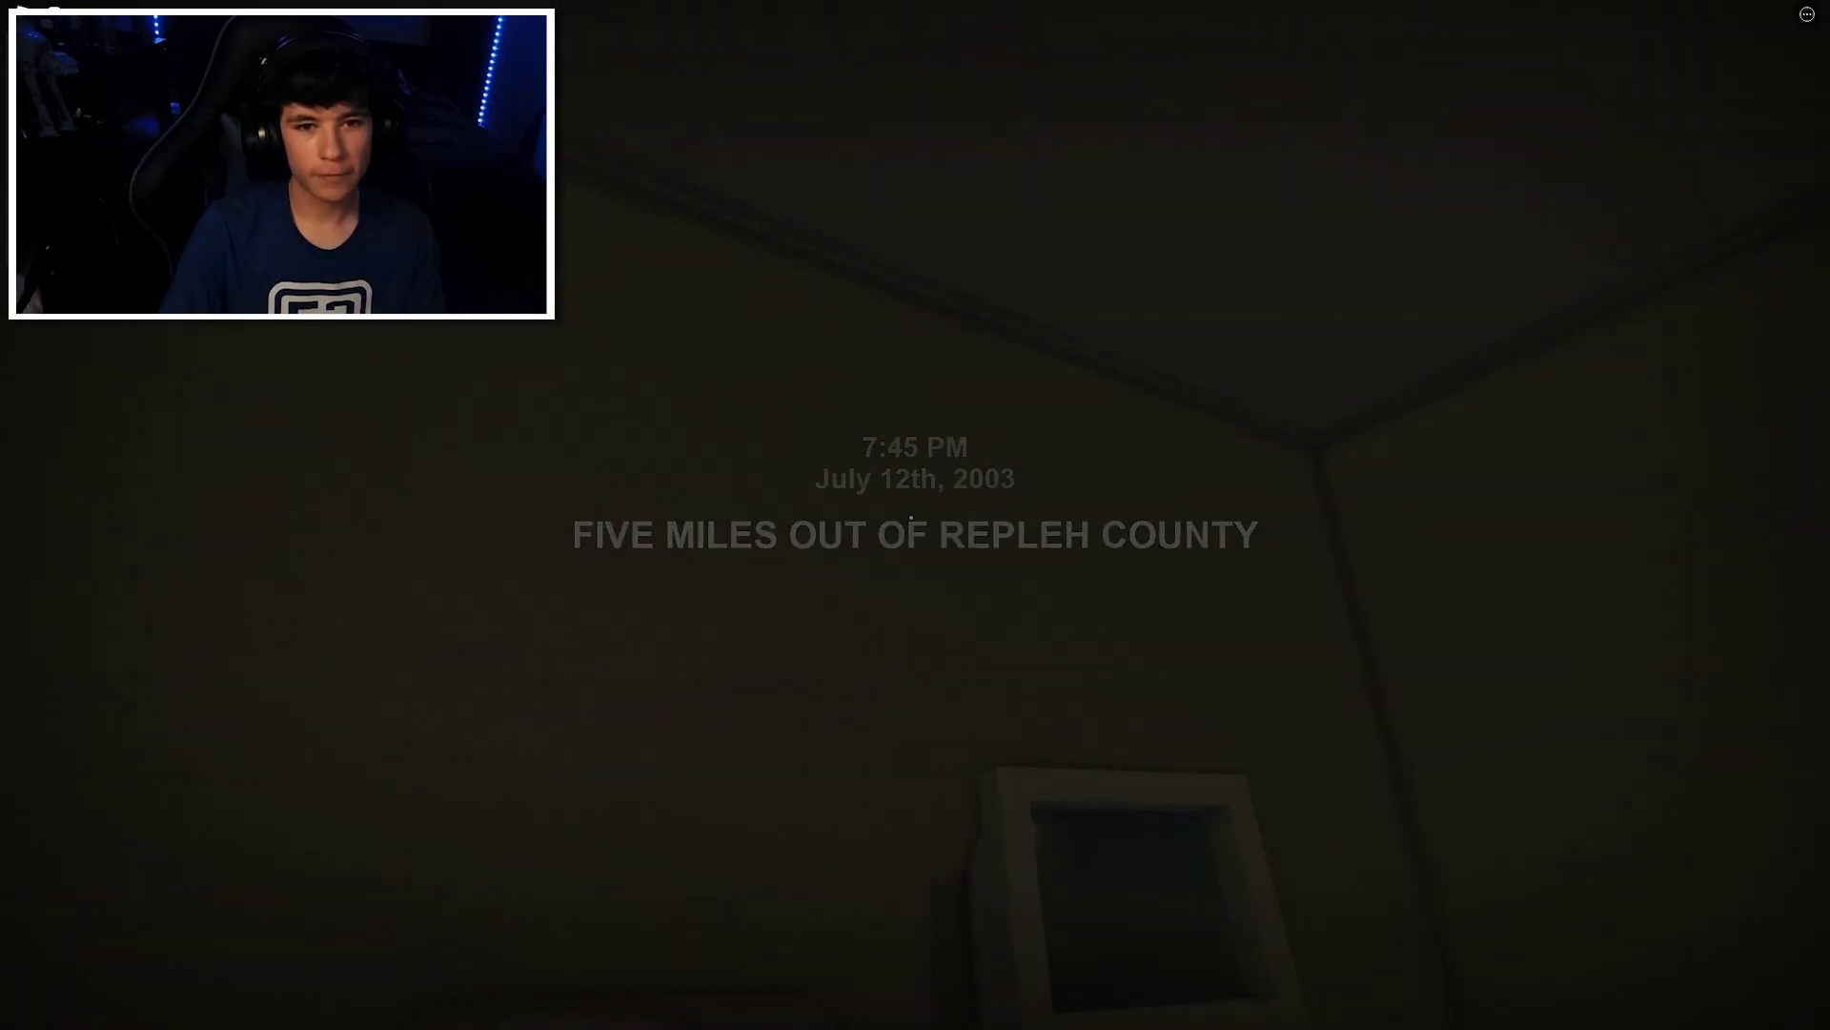
Step: Read the note on the box, pick up the trash bag, and take the police scanner
{"action": "key", "text": "w"}
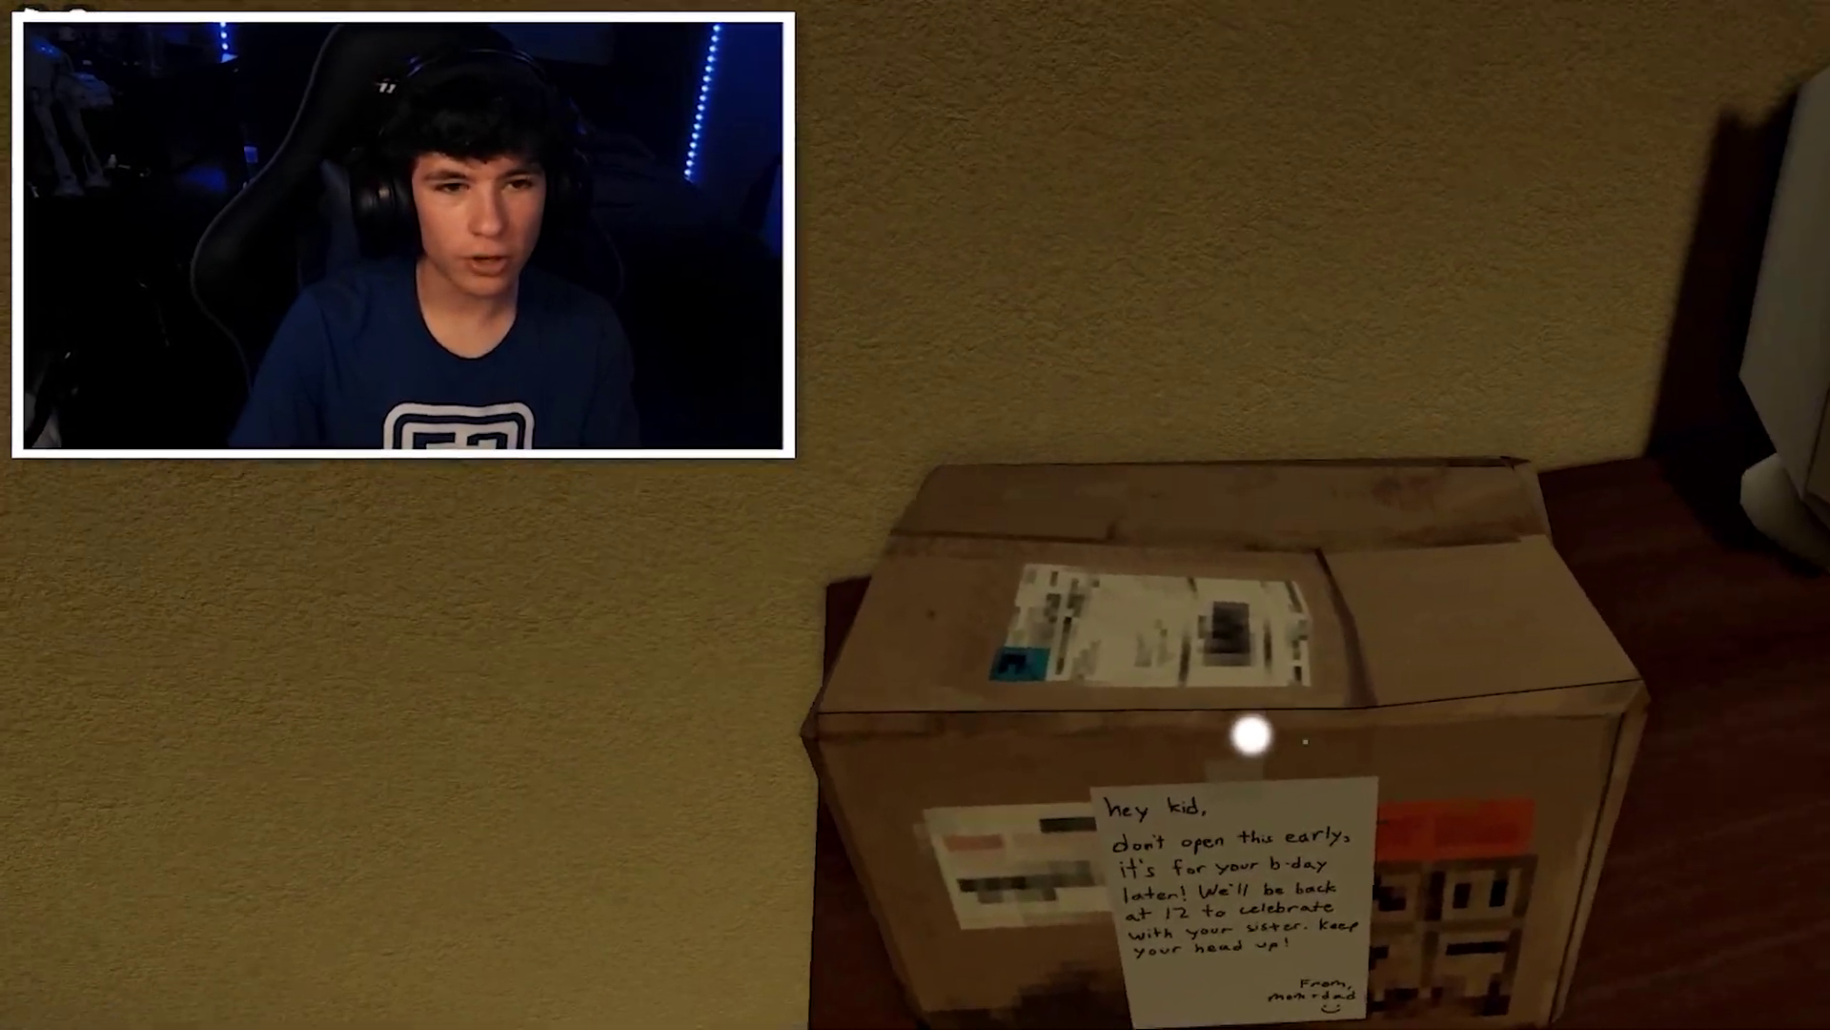
{"action": "left_click", "coordinate": [1250, 736]}
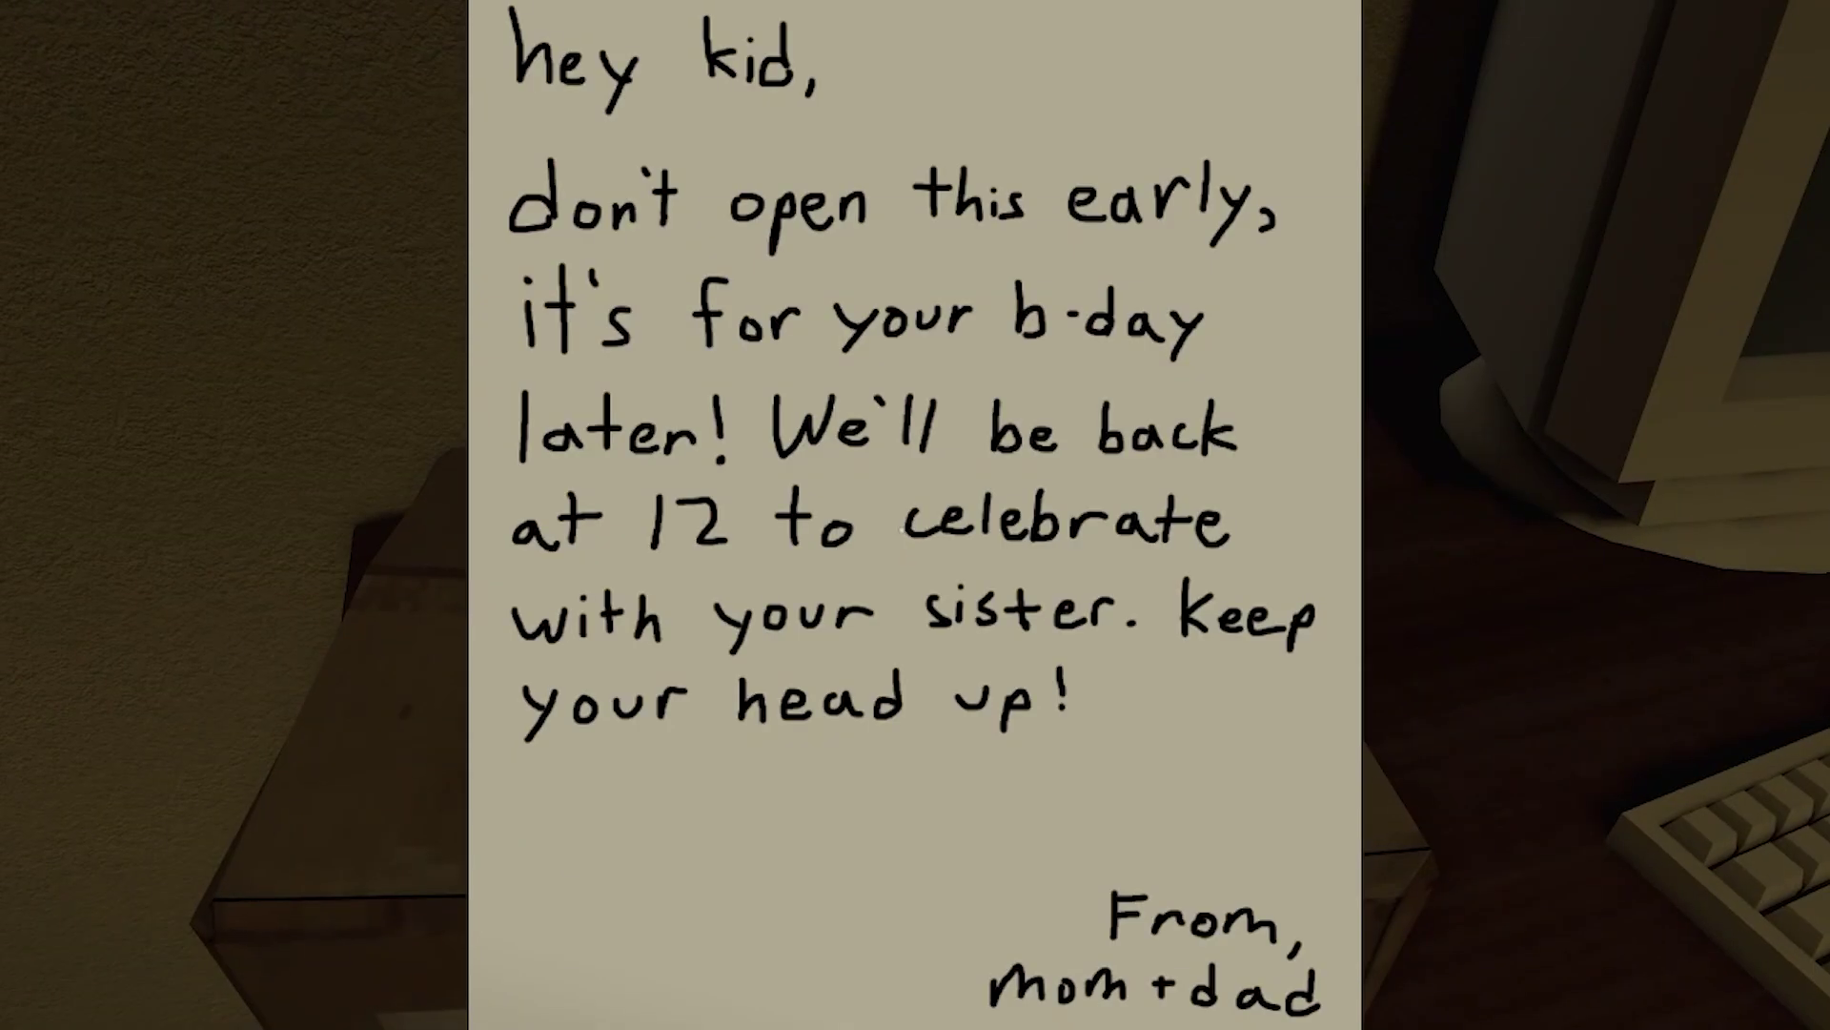
{"action": "left_click", "coordinate": [913, 557]}
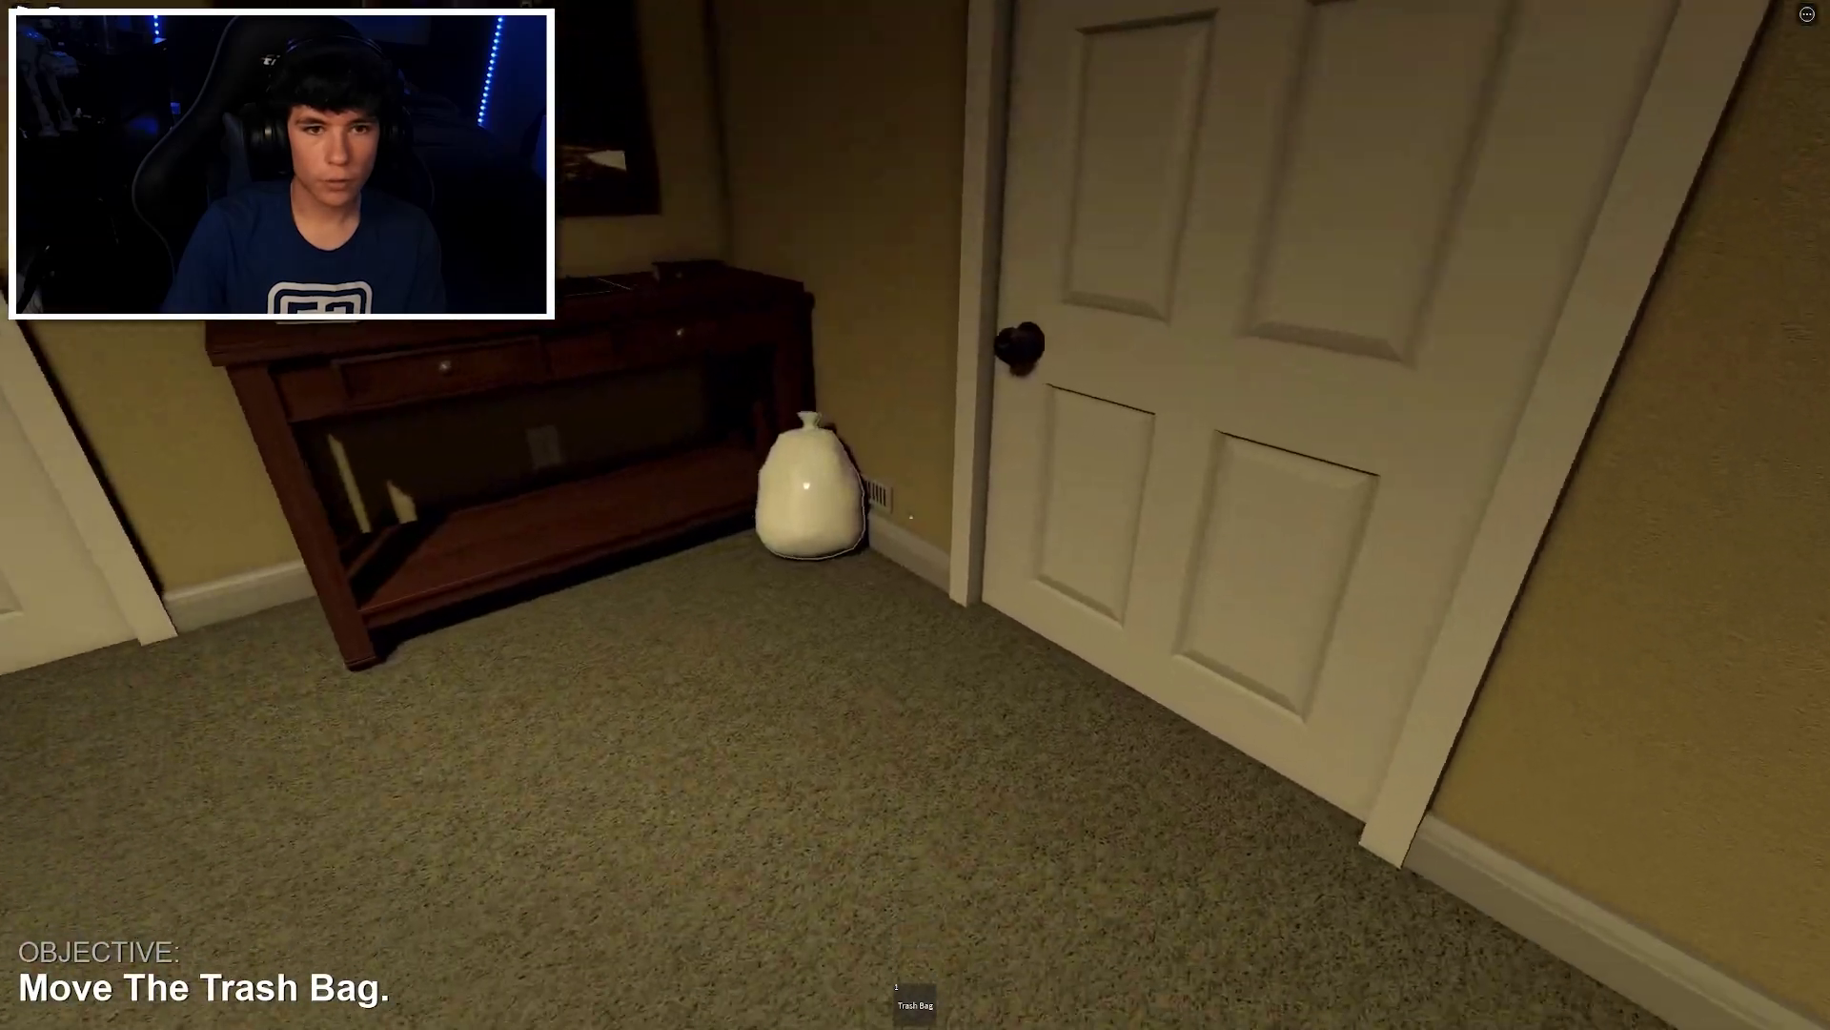
{"action": "key", "text": "e"}
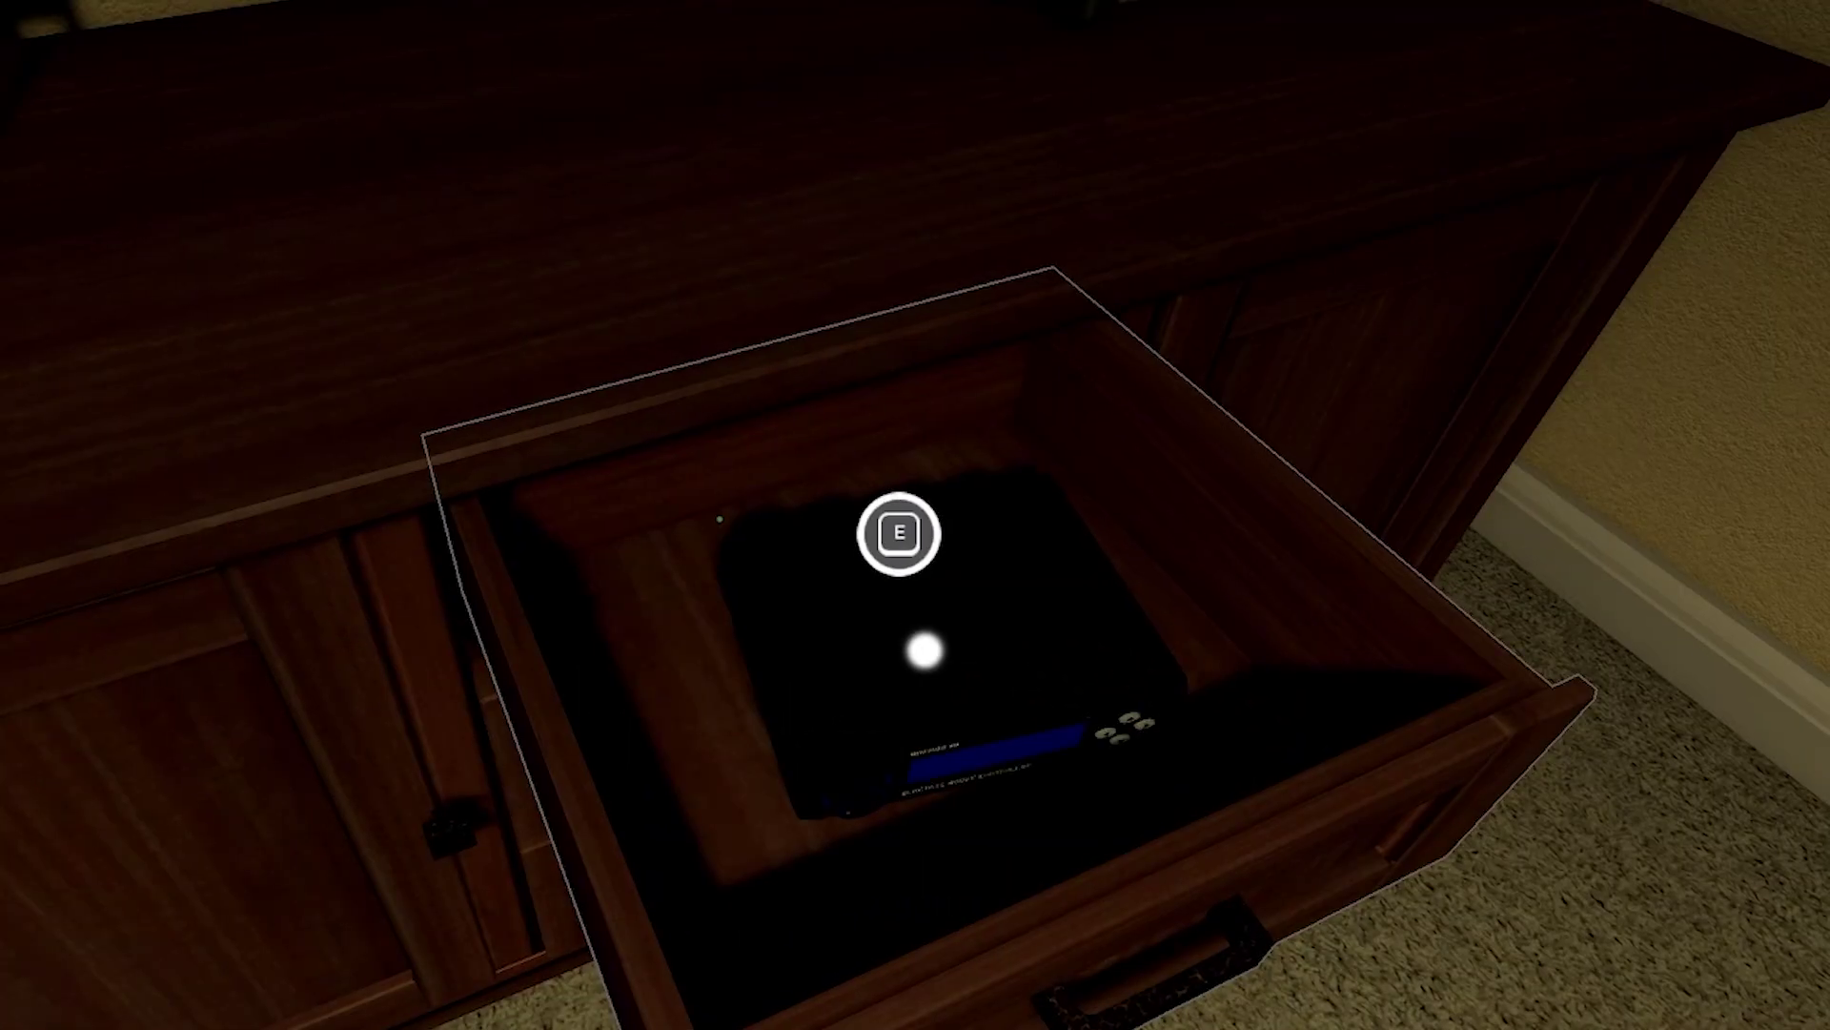
{"action": "key", "text": "w"}
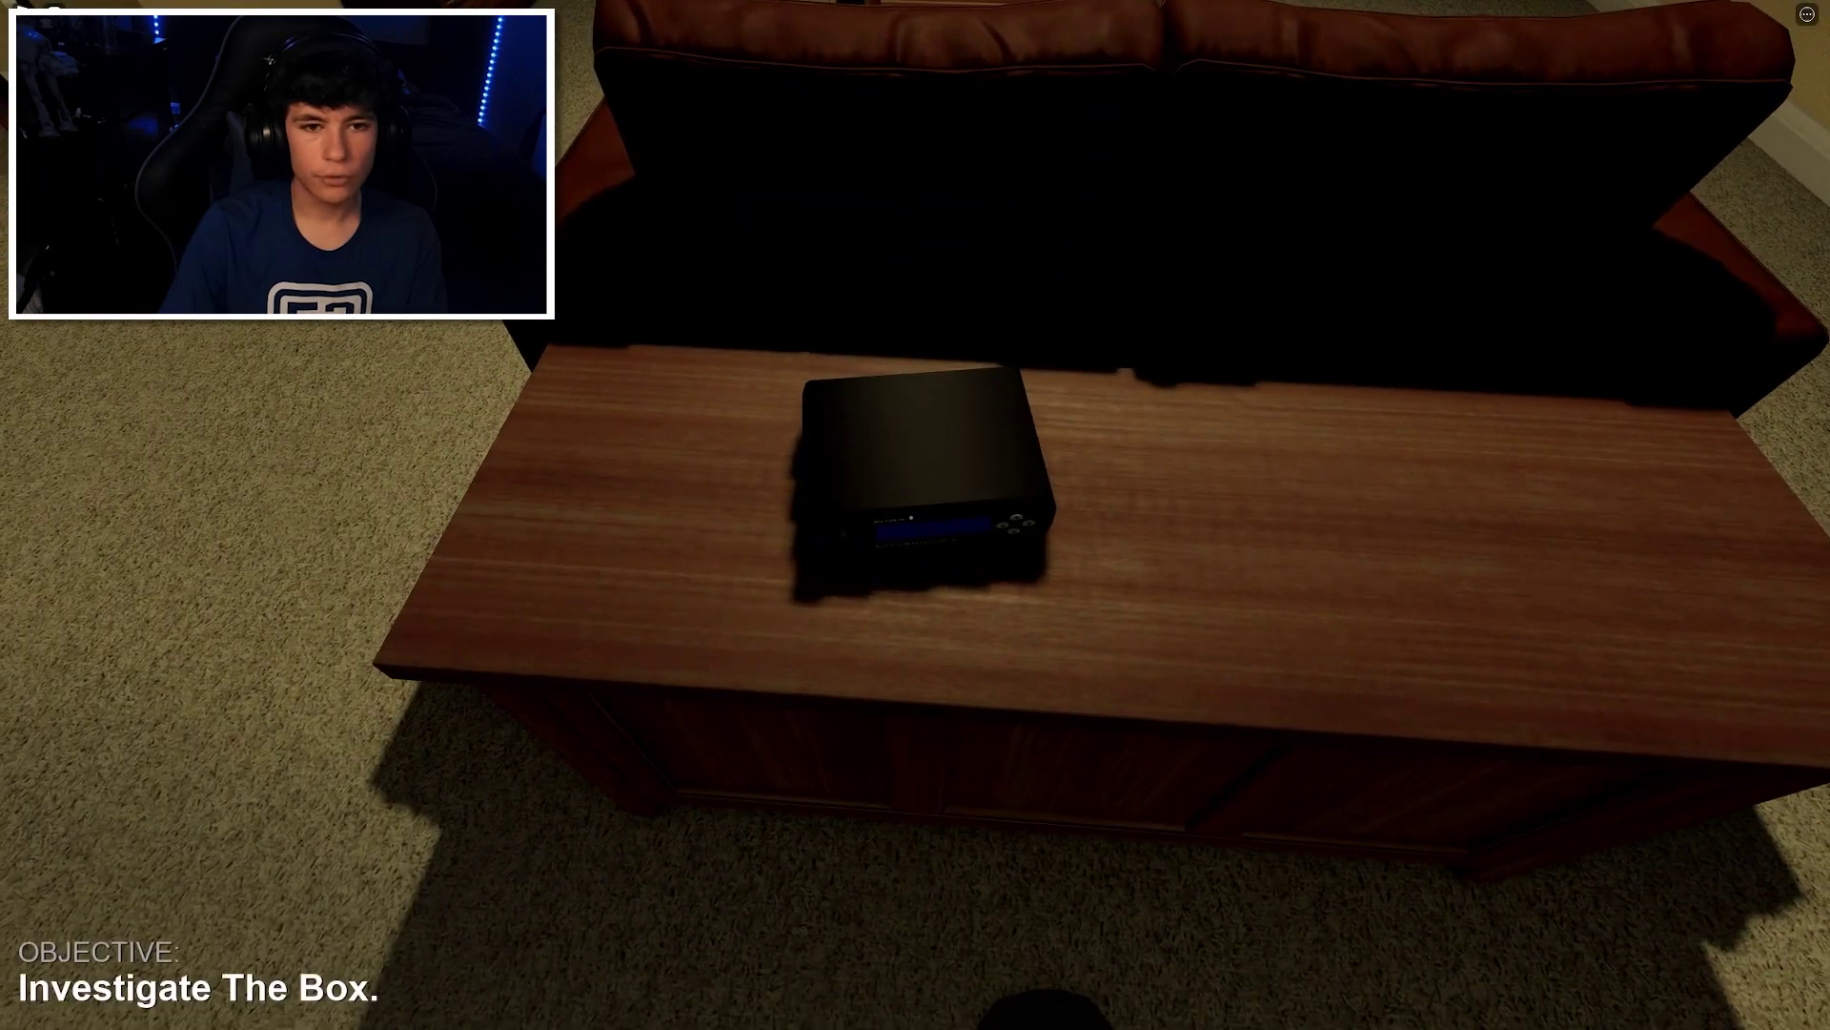
{"action": "key", "text": "a"}
{"action": "key", "text": "w"}
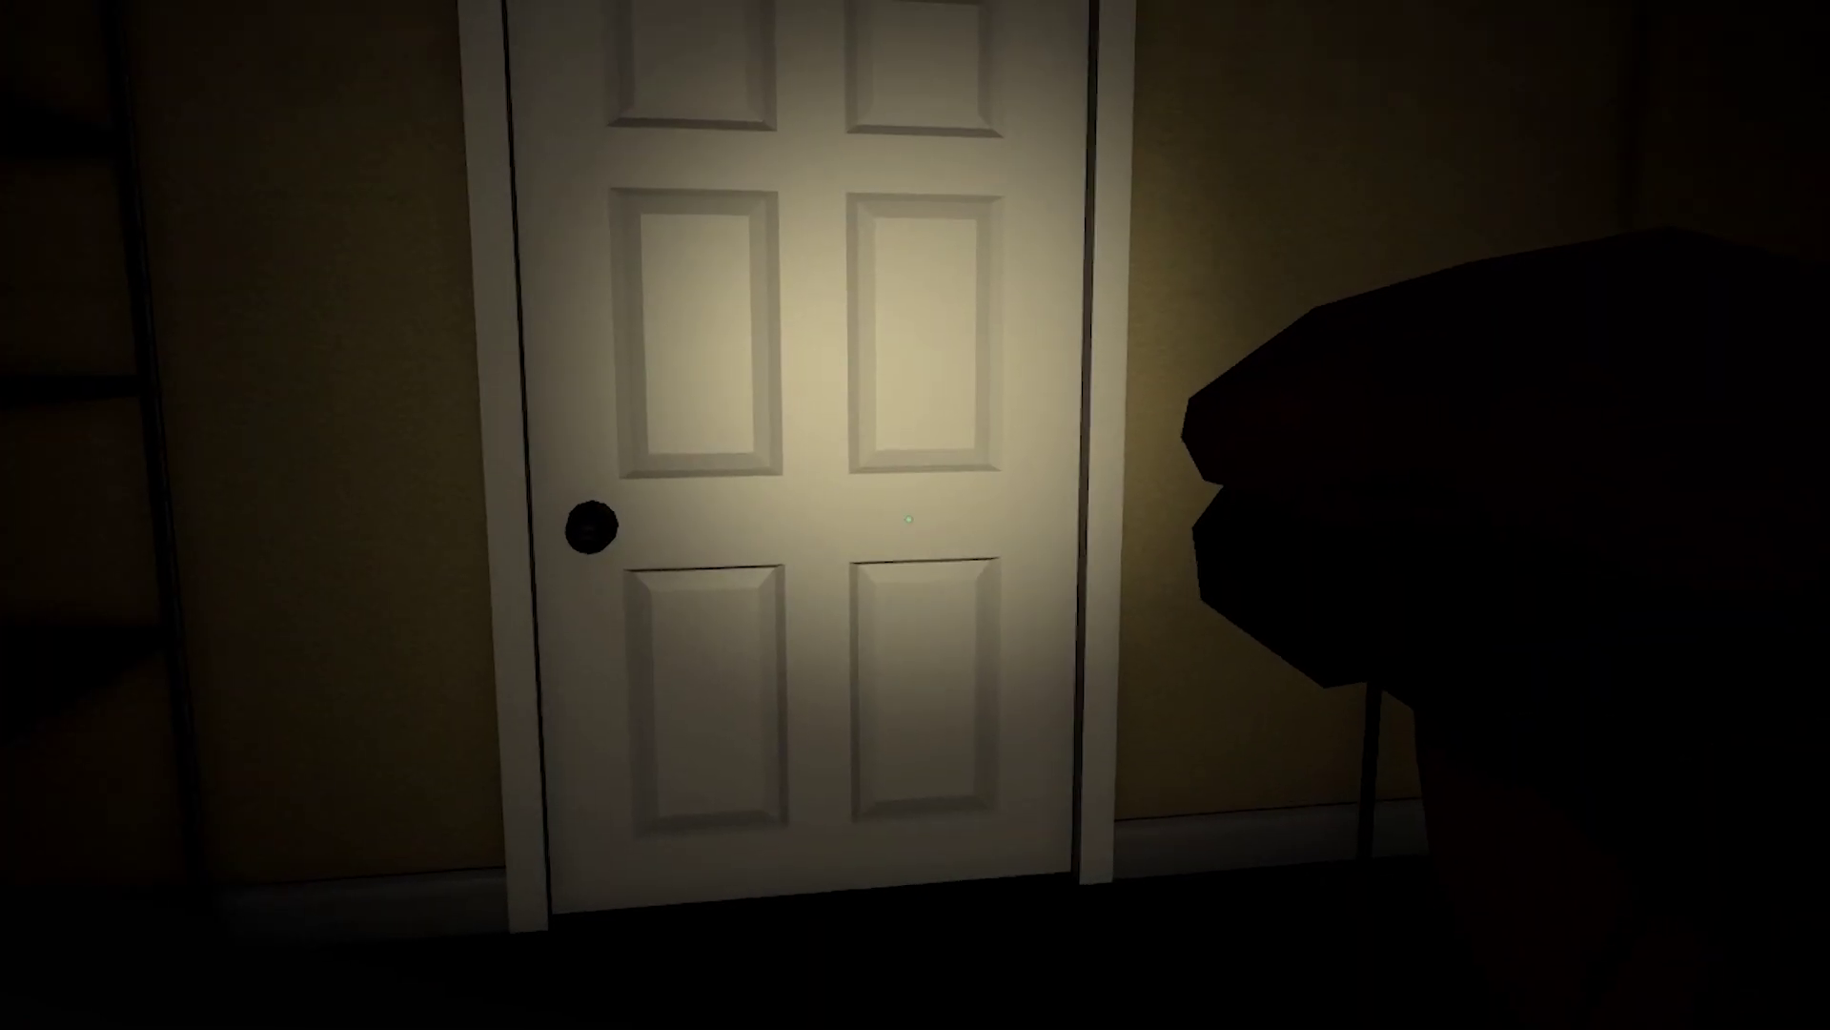
Step: Switch to the pistol, approach and back away from the door, then head for the cabinet and desk
{"action": "key", "text": "2"}
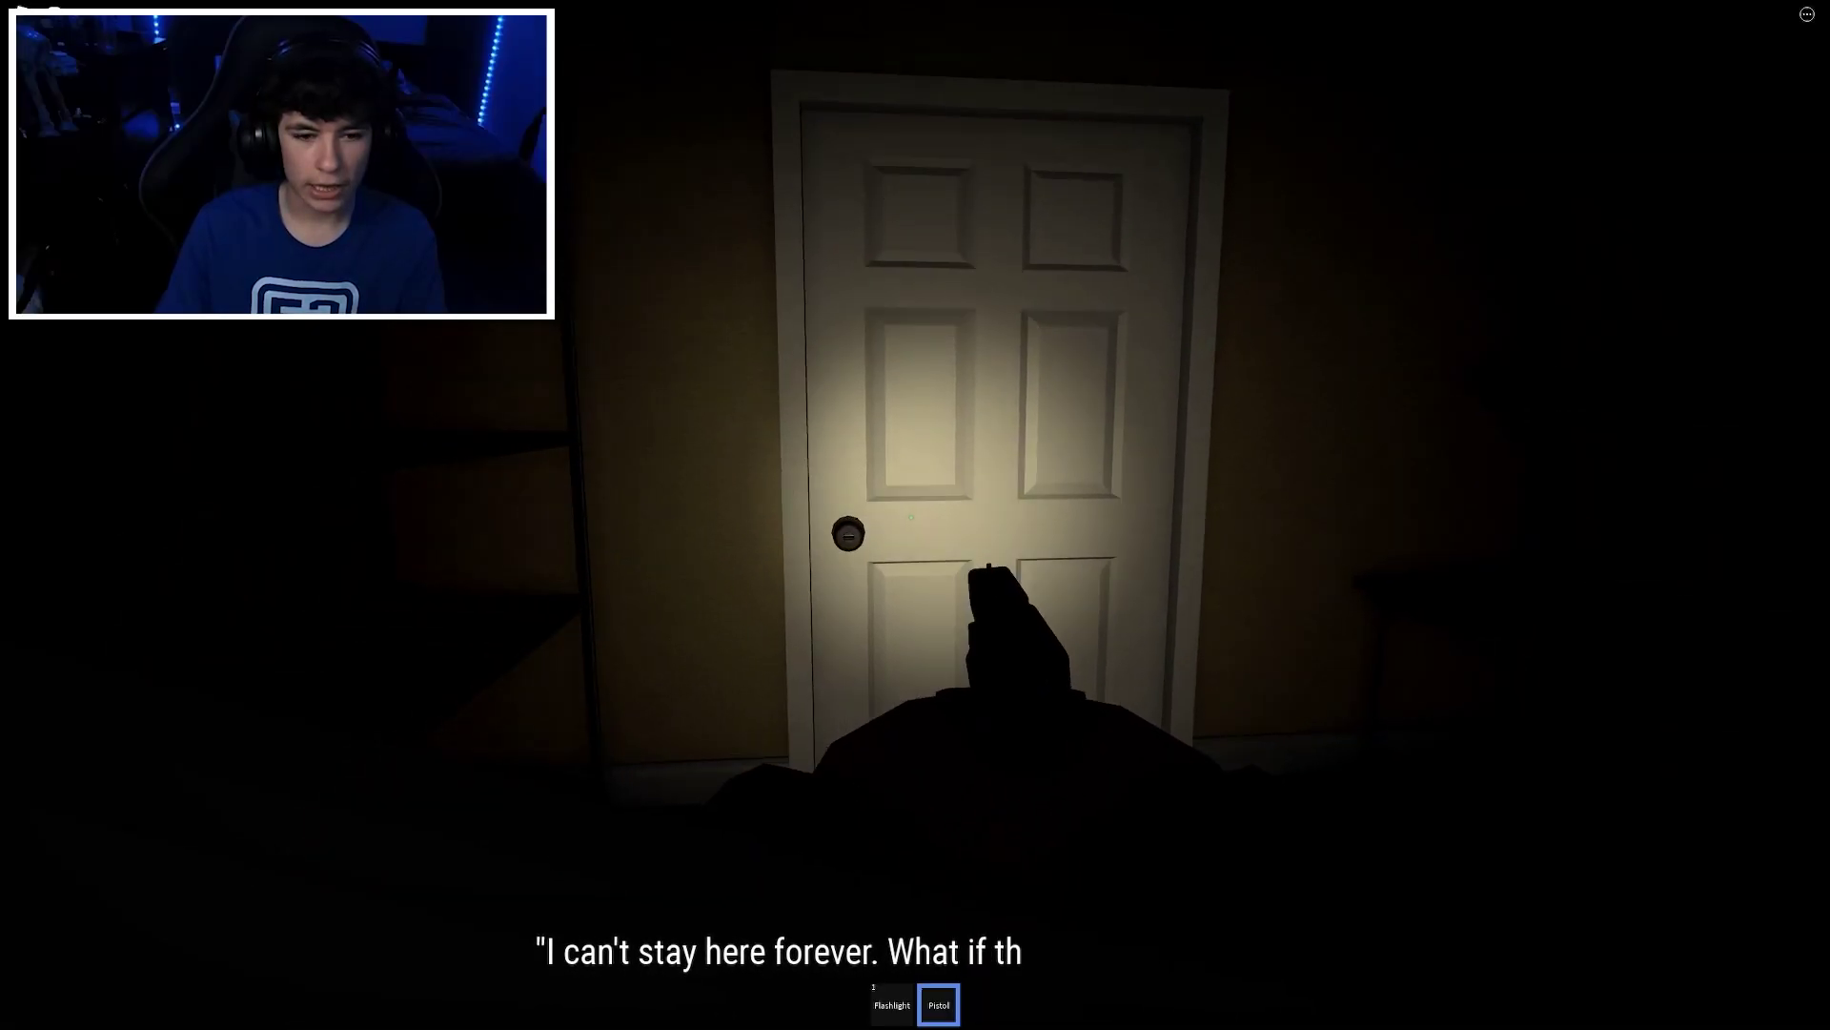
{"action": "key", "text": "w"}
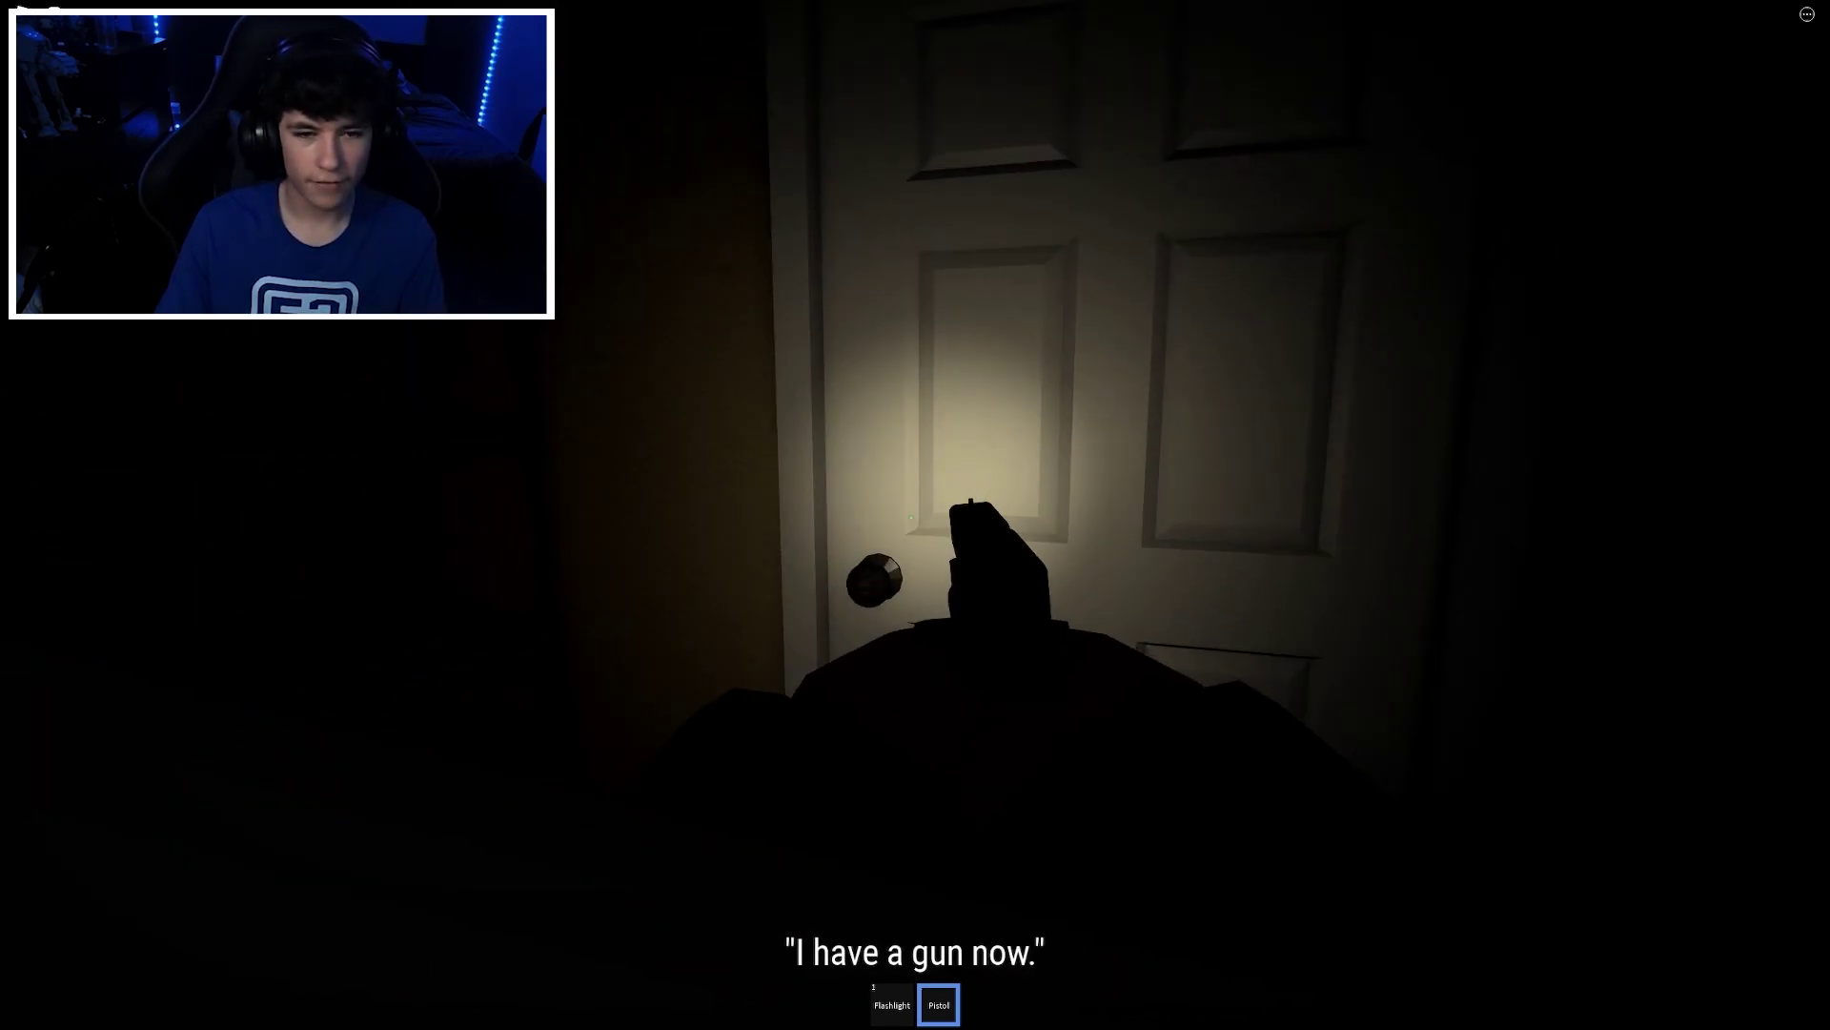
{"action": "key", "text": "s"}
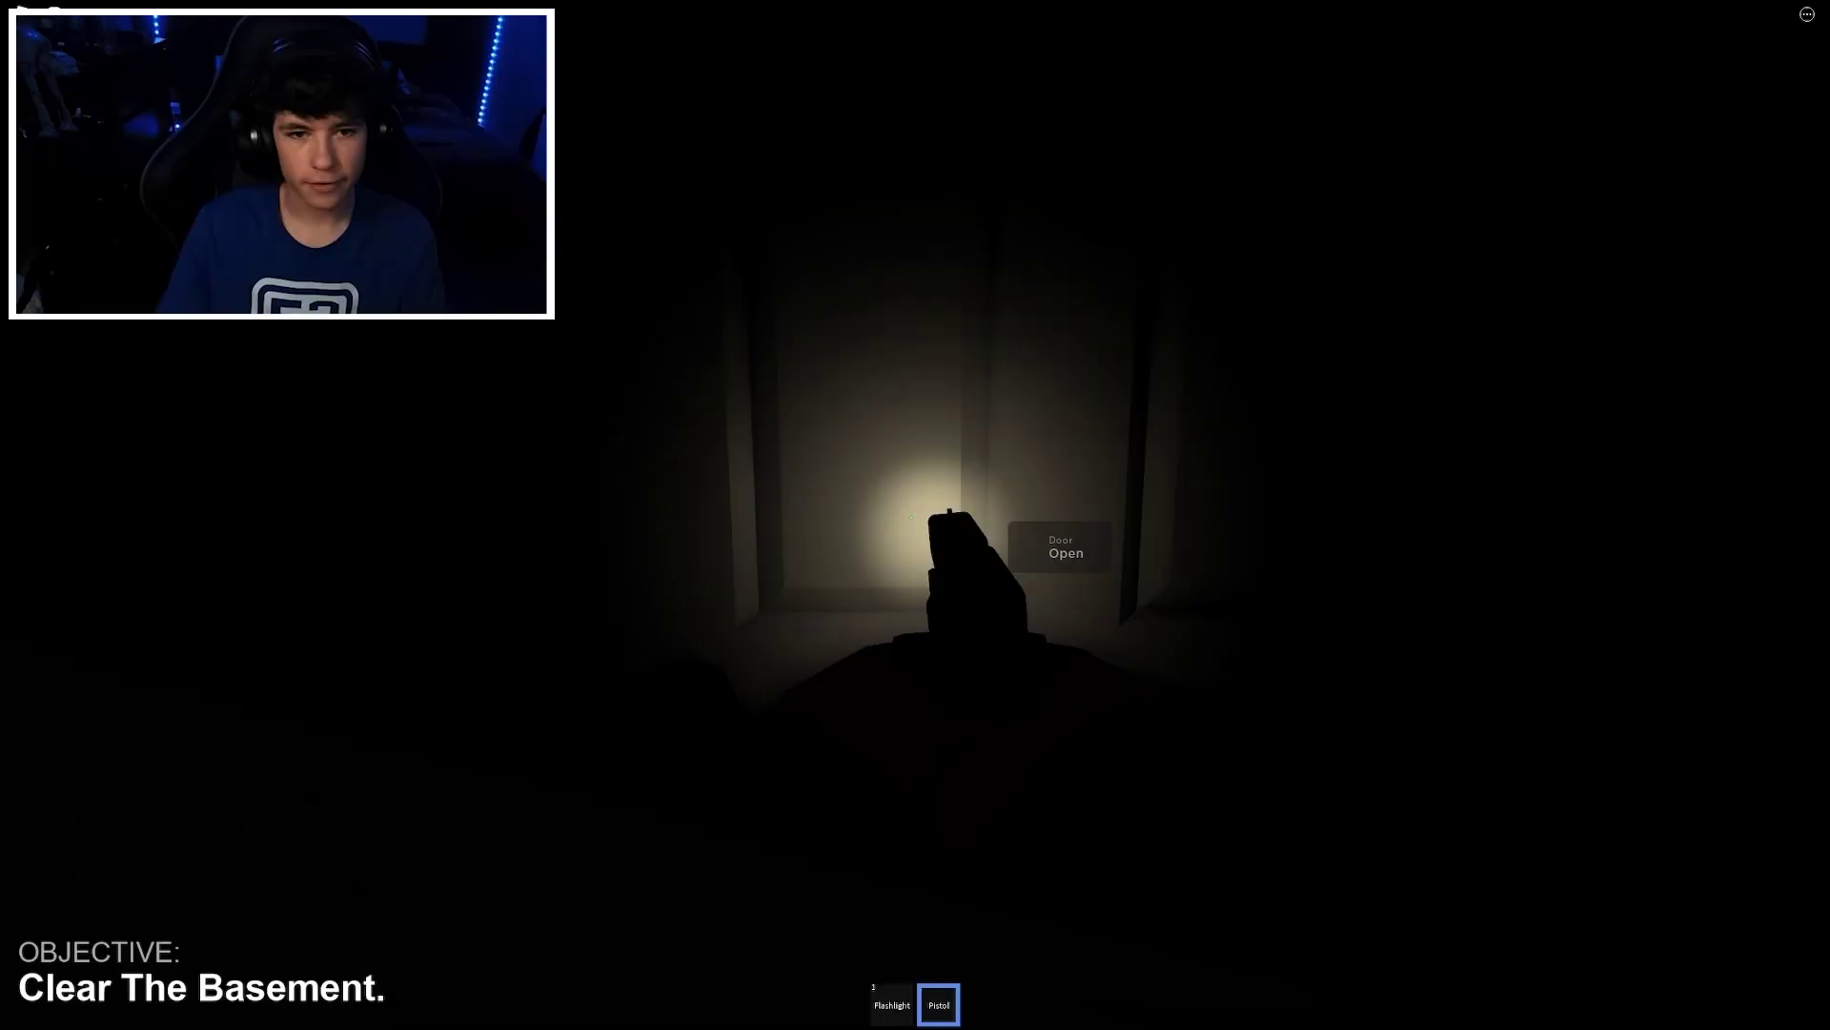
{"action": "key", "text": "s"}
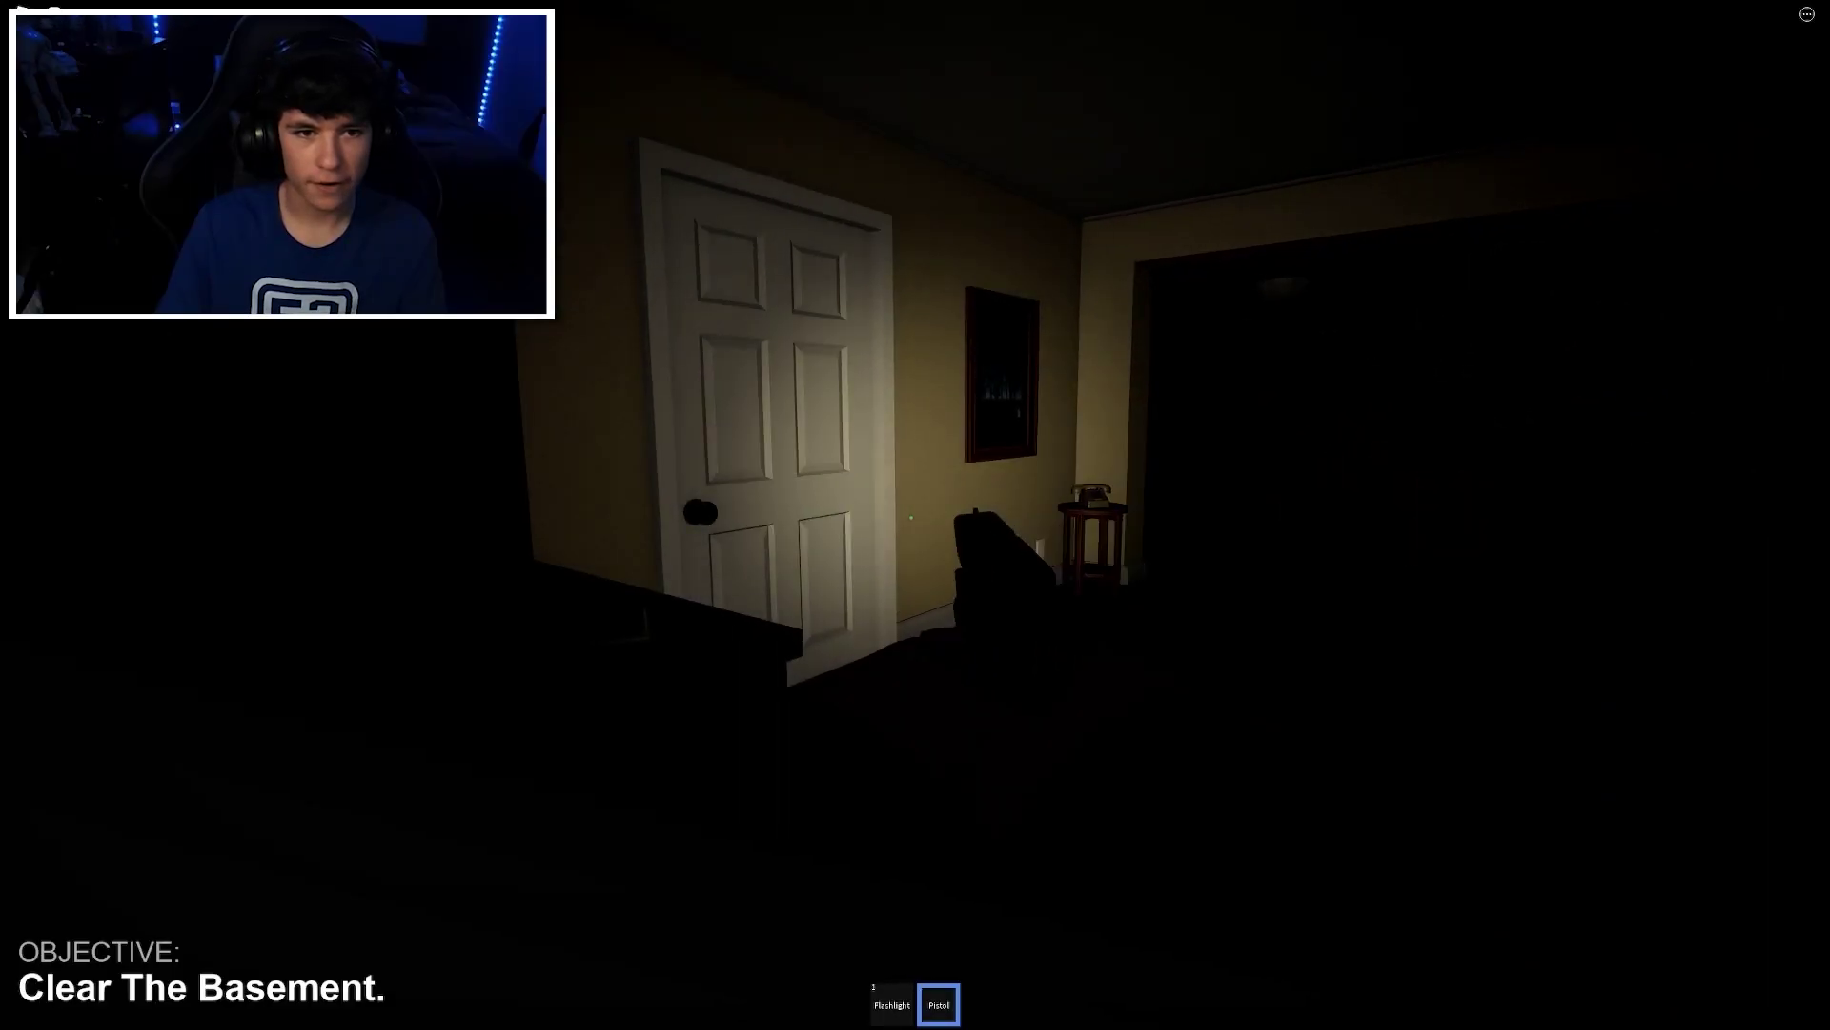
{"action": "key", "text": "w"}
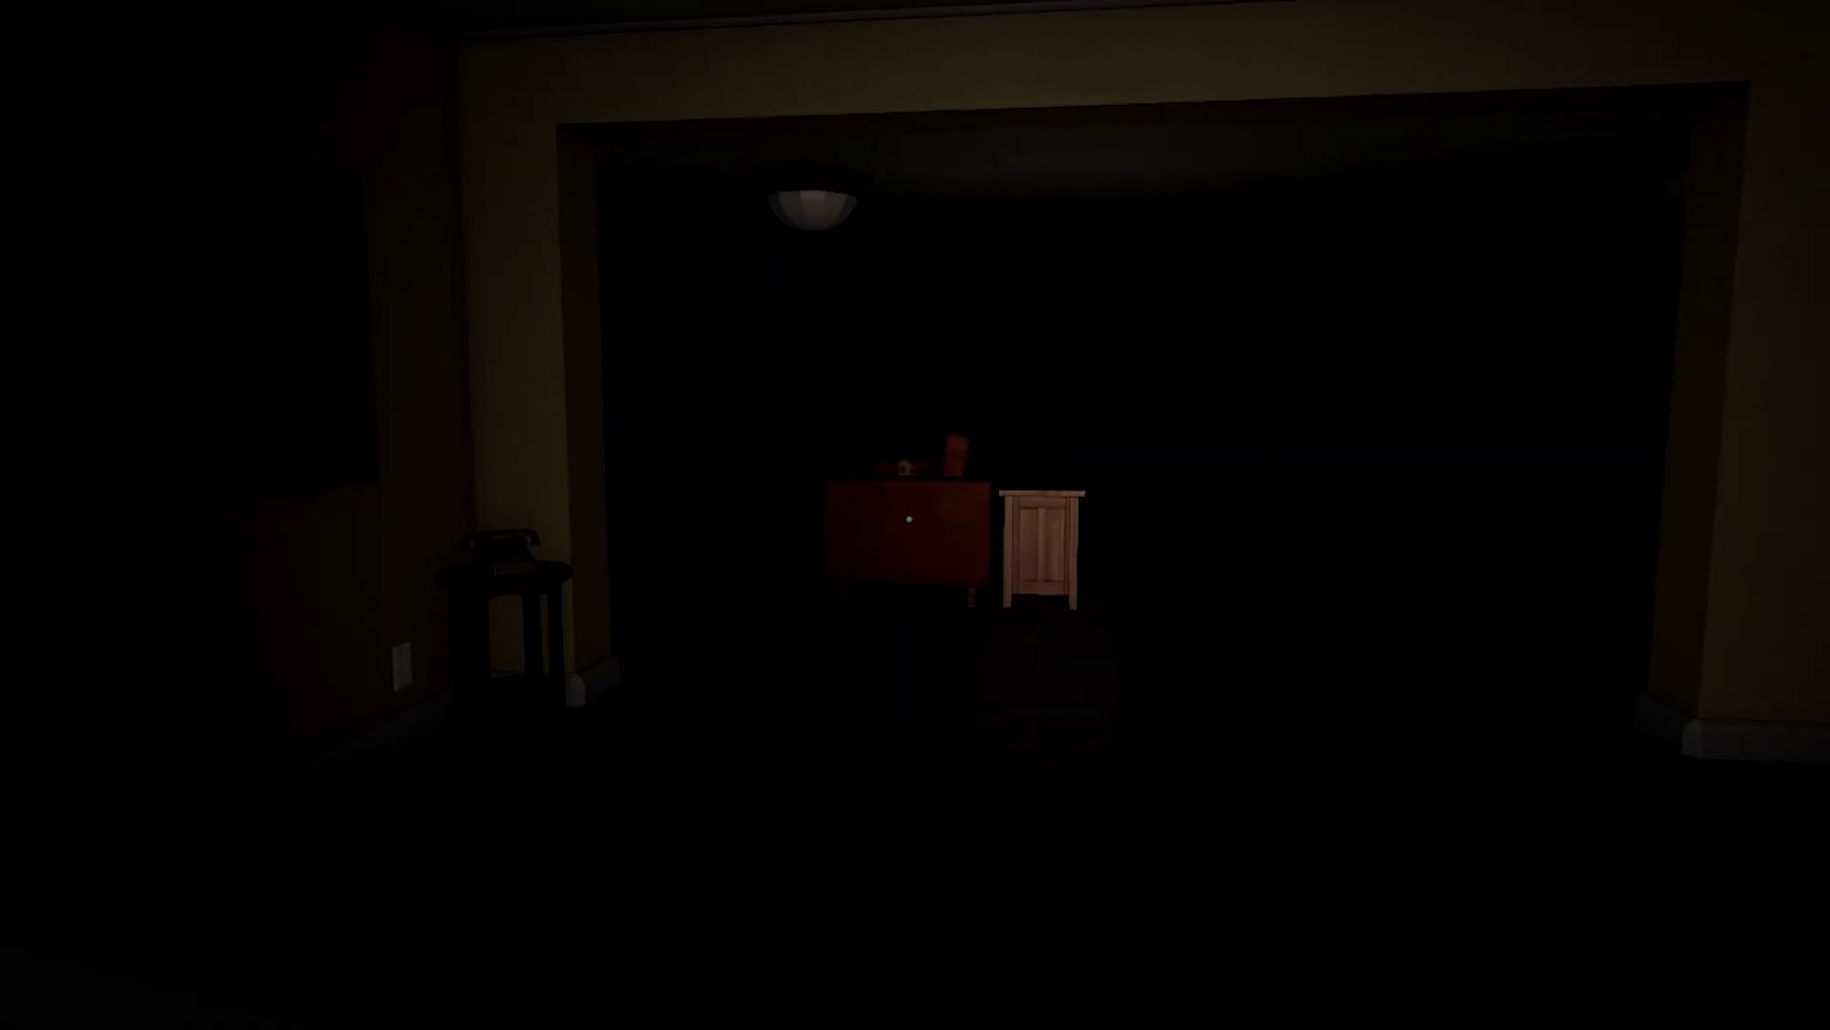
{"action": "key", "text": "w"}
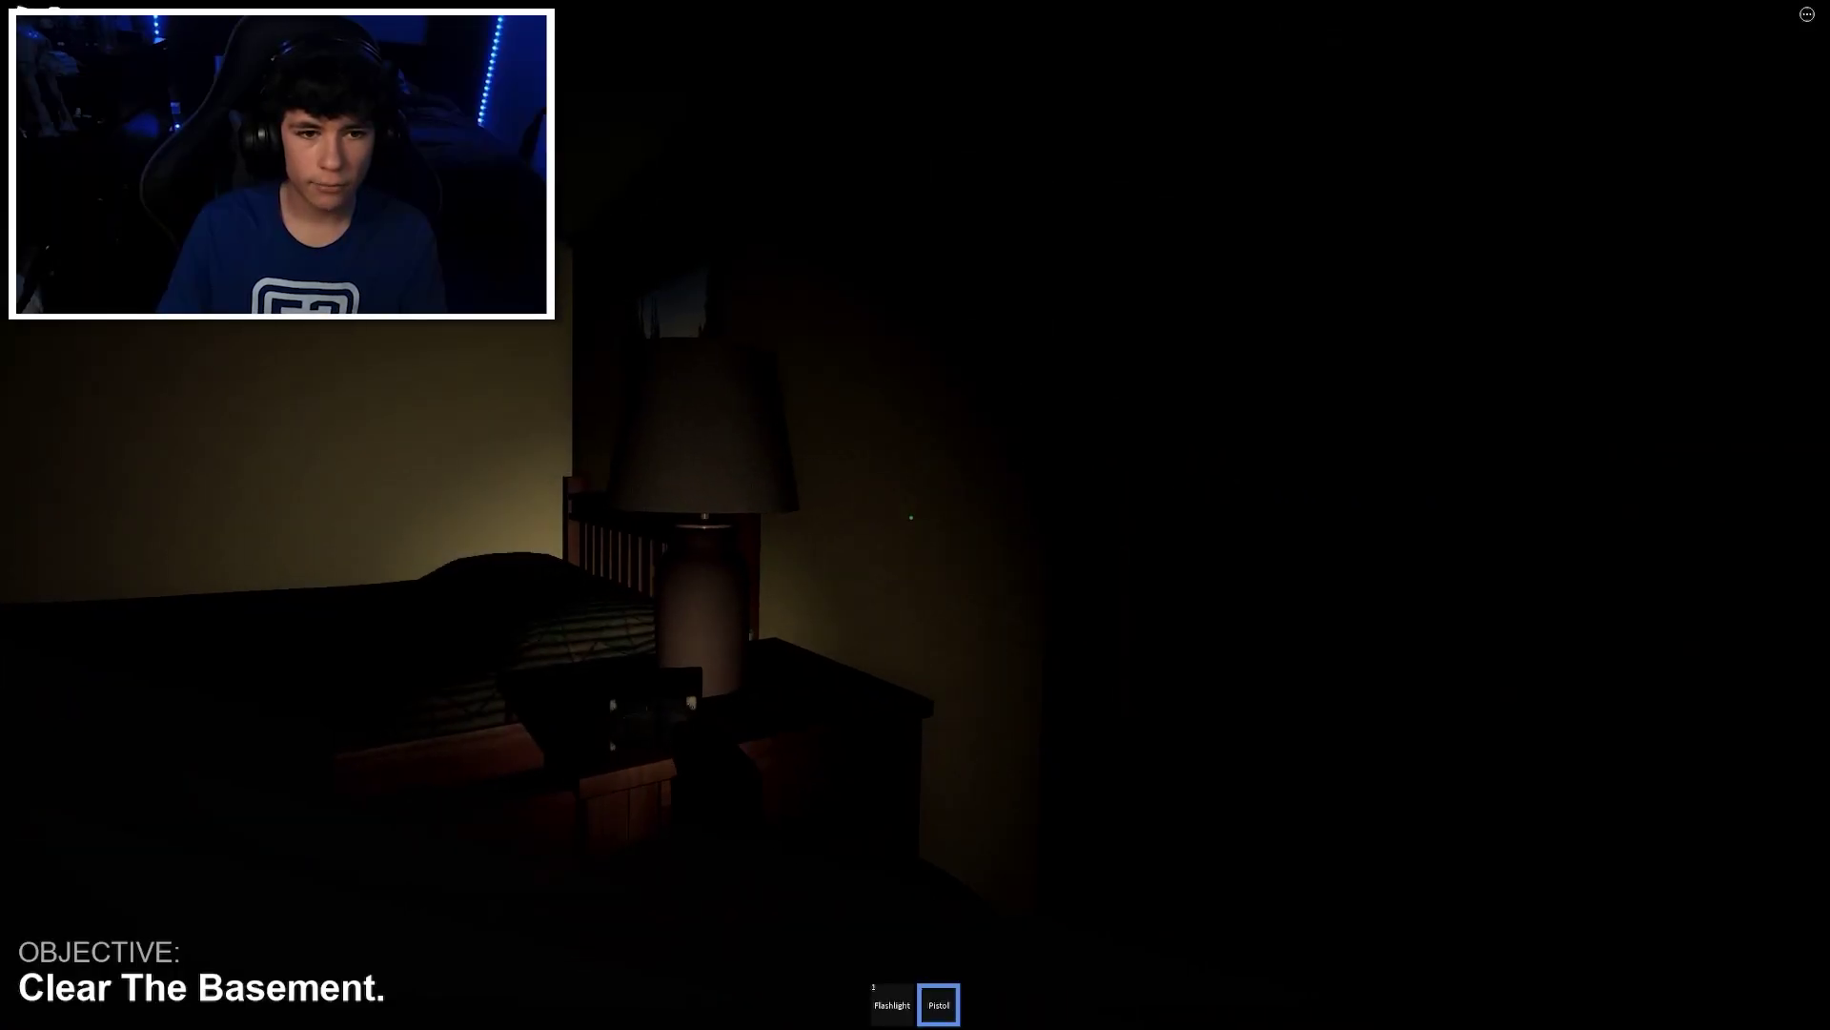
{"action": "key", "text": "w"}
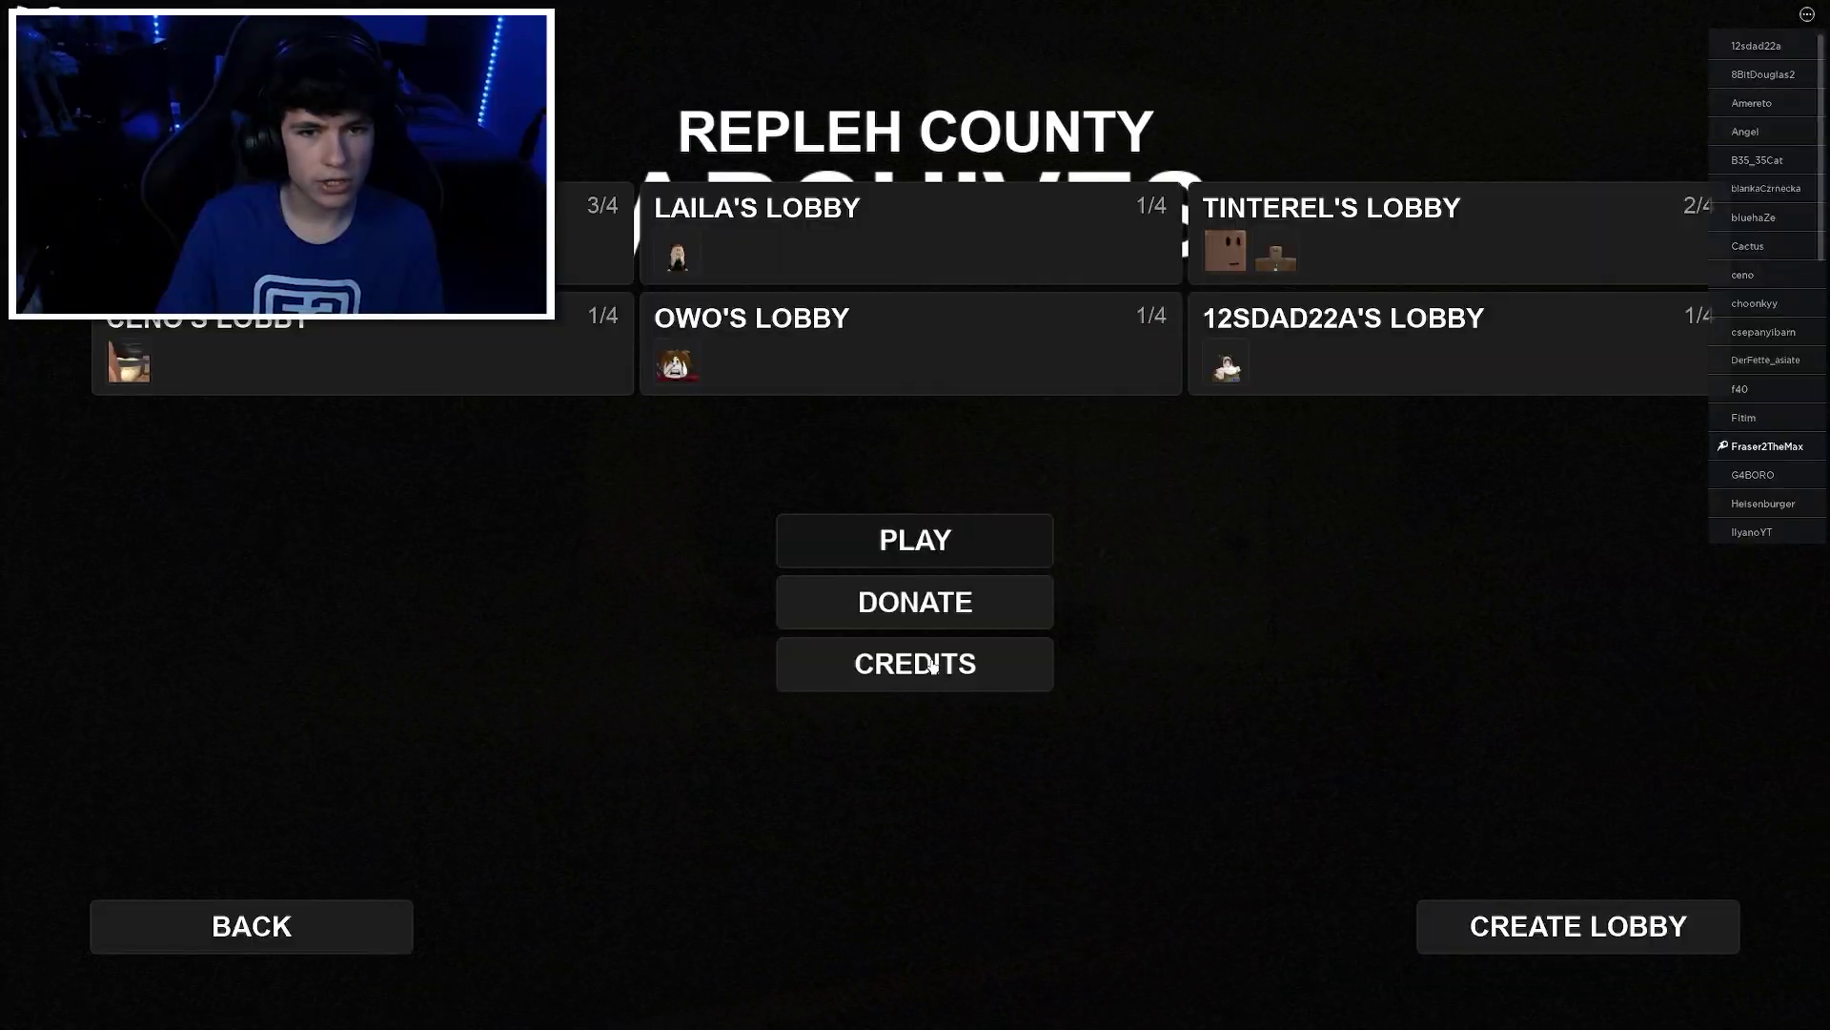
Step: View the credits, go back to the main menu, and bring up the donations screen
{"action": "left_click", "coordinate": [872, 668]}
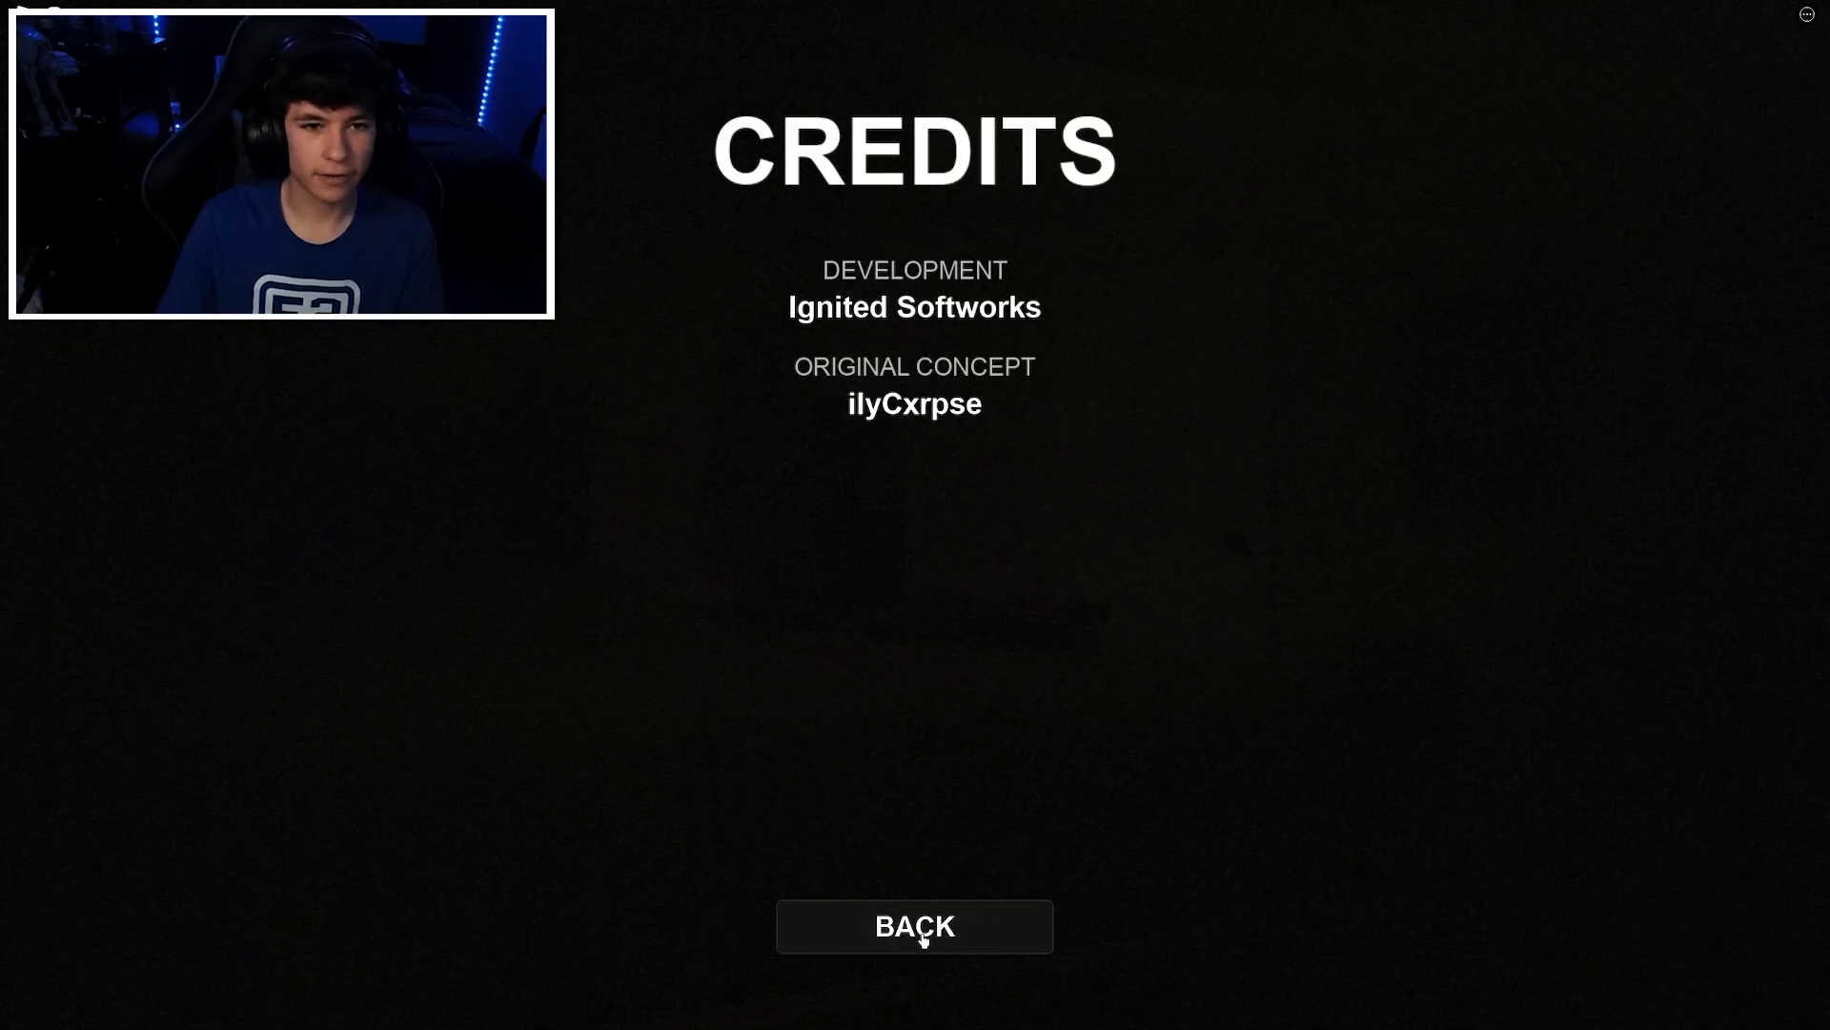
{"action": "left_click", "coordinate": [915, 926]}
{"action": "left_click", "coordinate": [960, 614]}
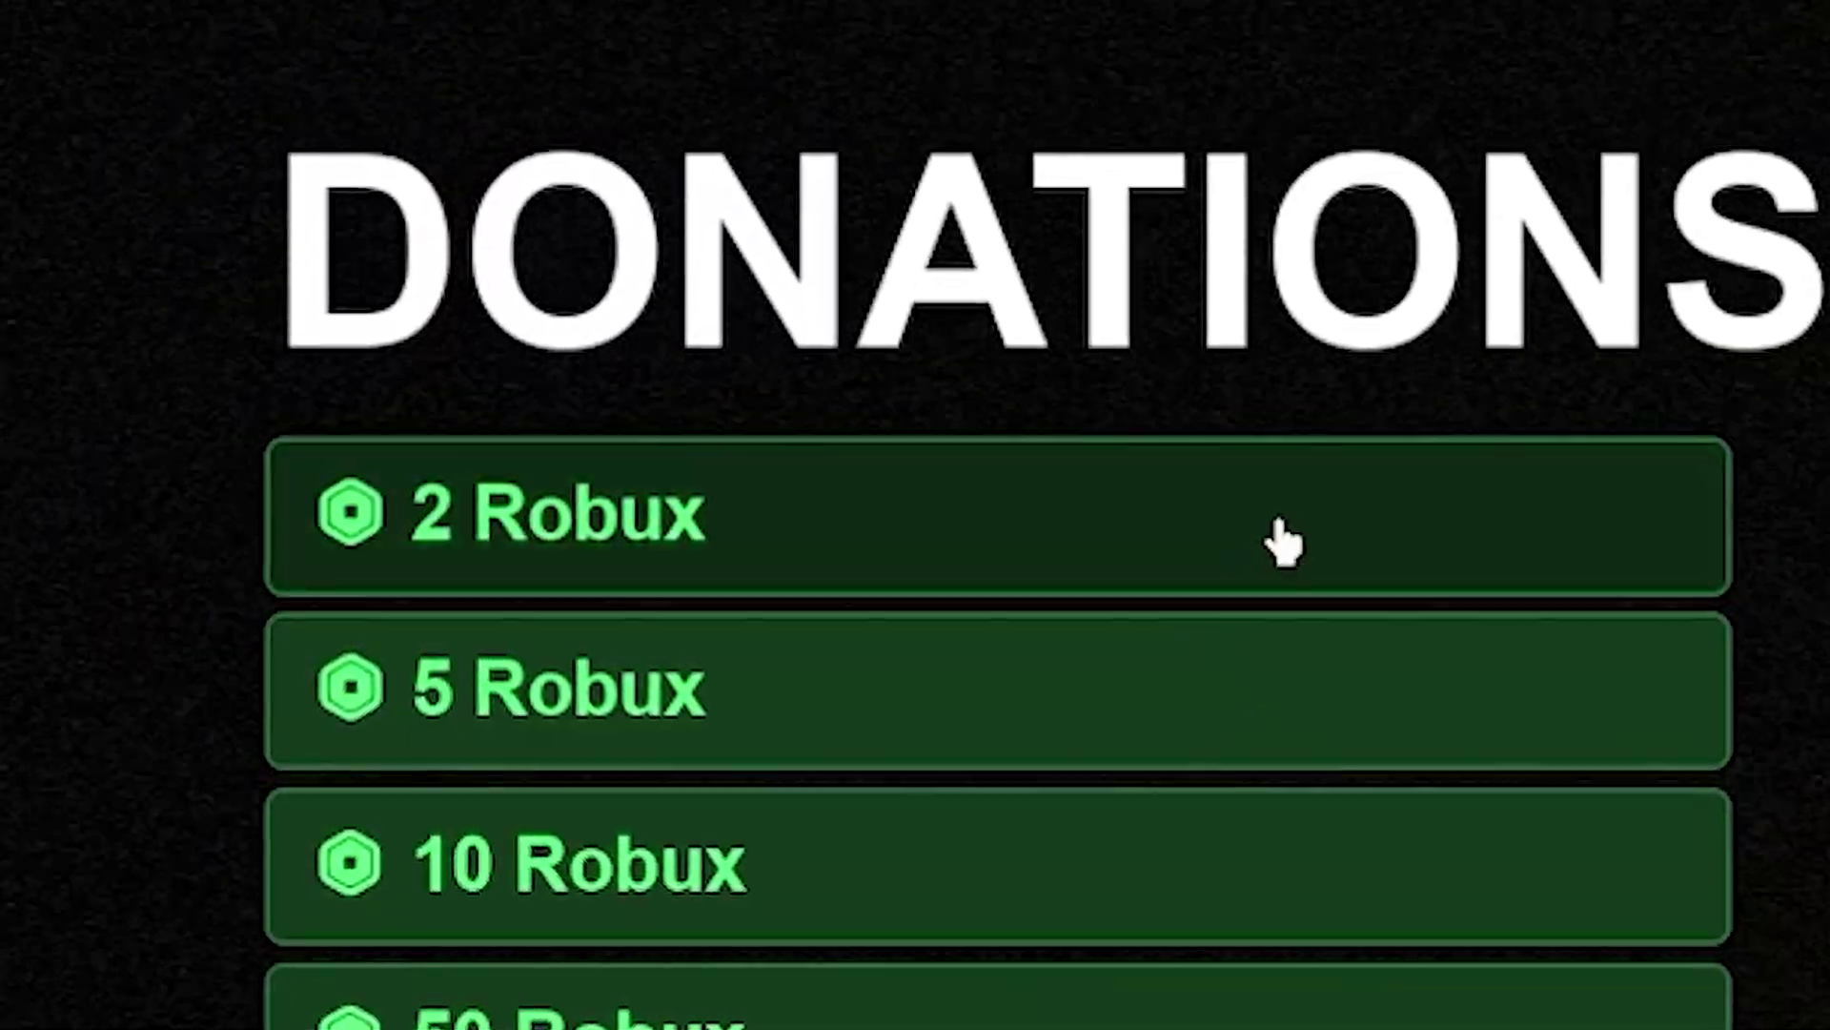
Step: Choose the 2 Robux donation and confirm it in the Buy Item dialog
{"action": "left_click", "coordinate": [1282, 541]}
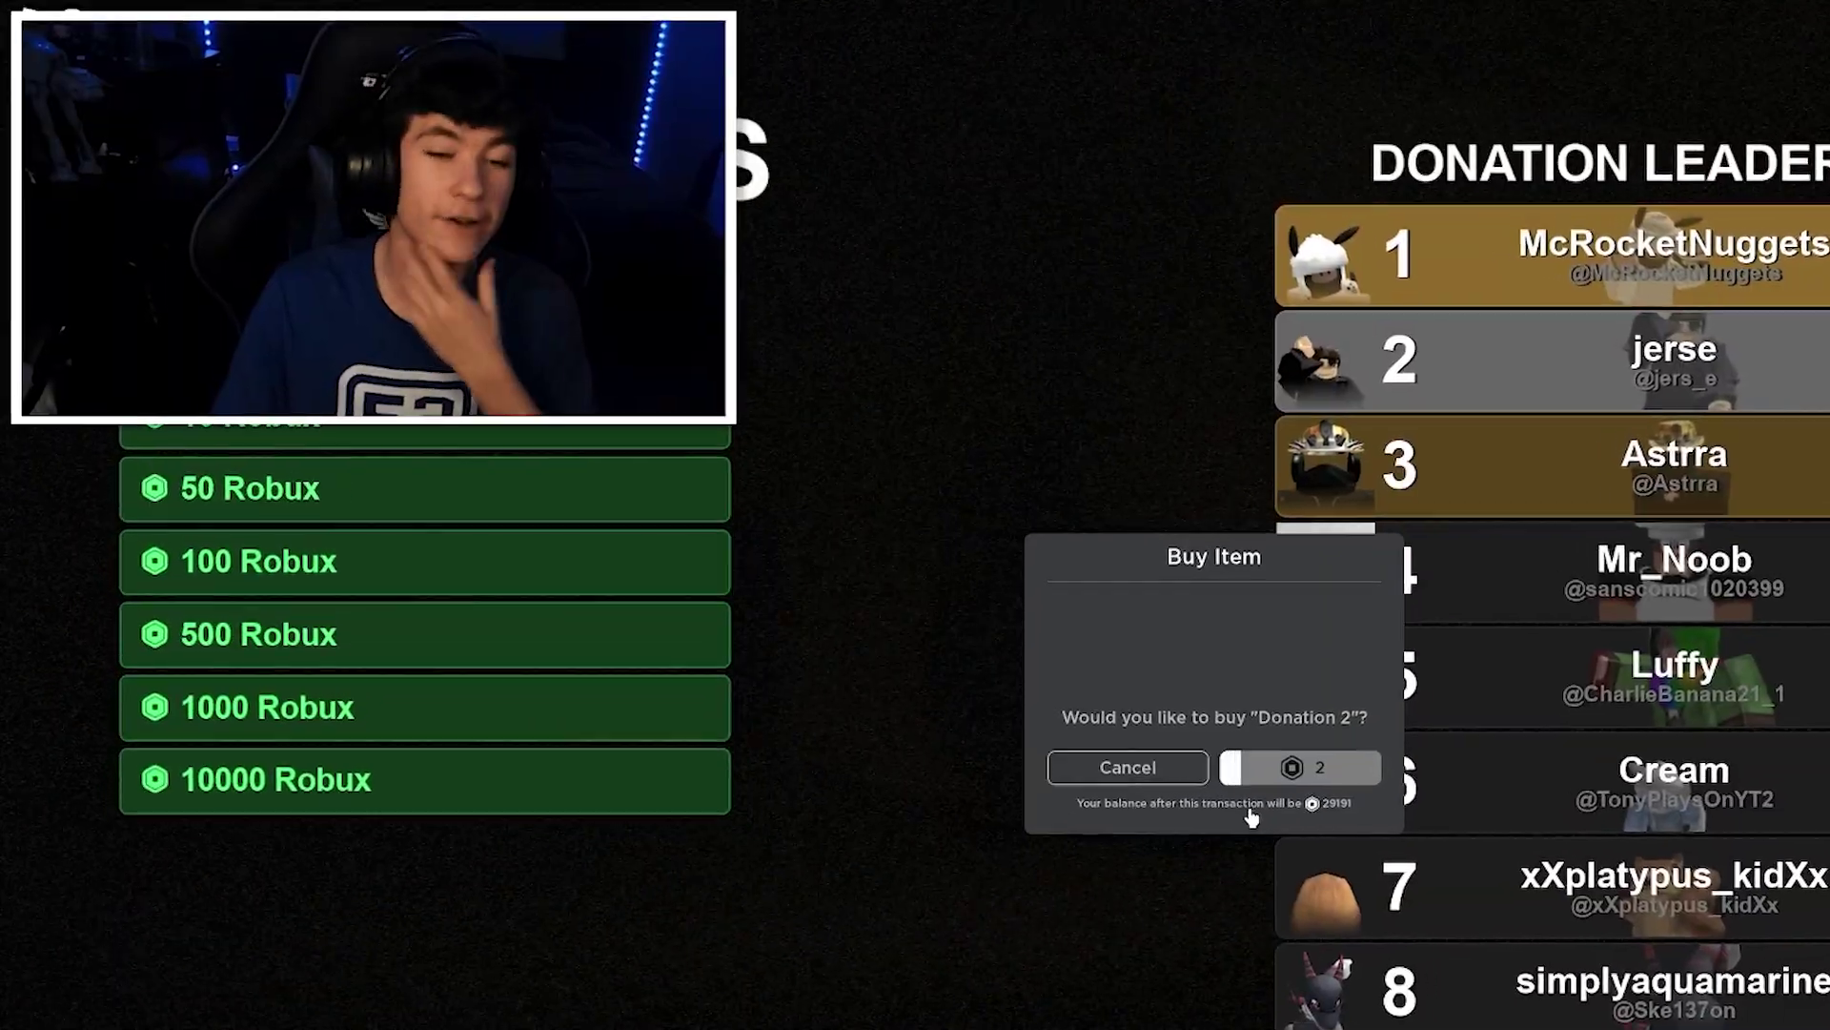
{"action": "left_click", "coordinate": [1285, 778]}
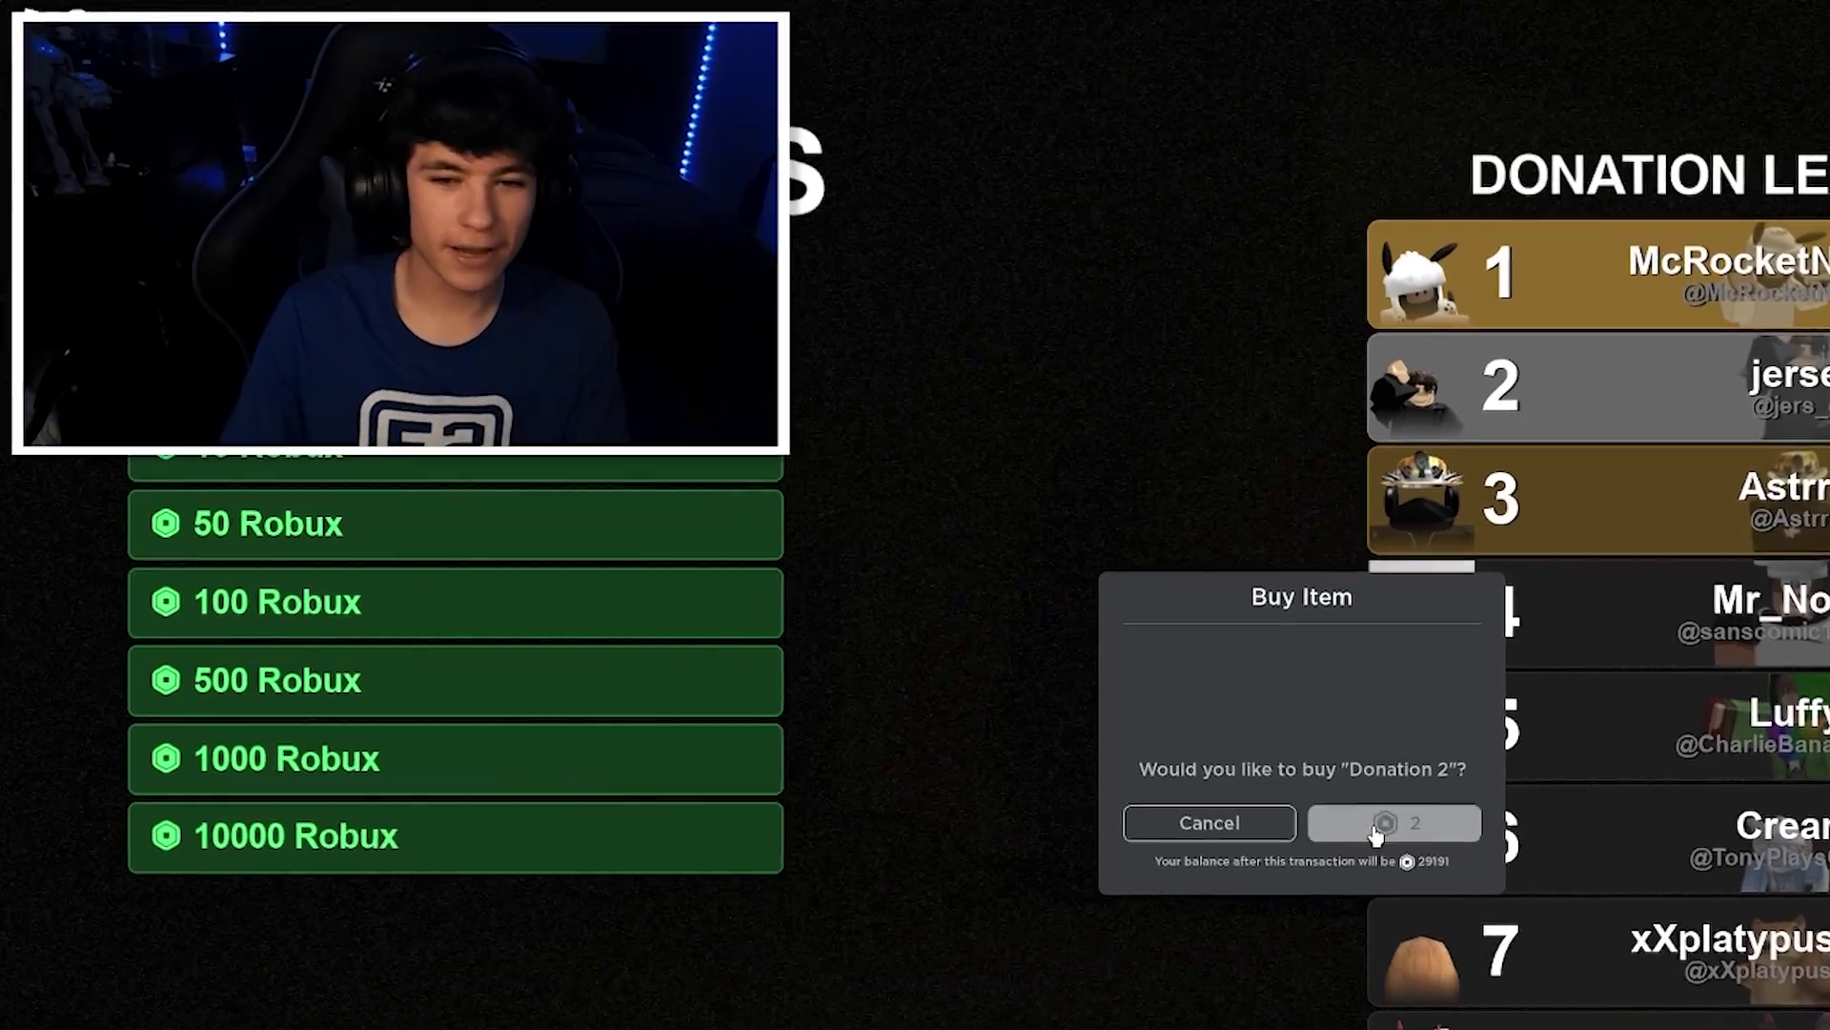